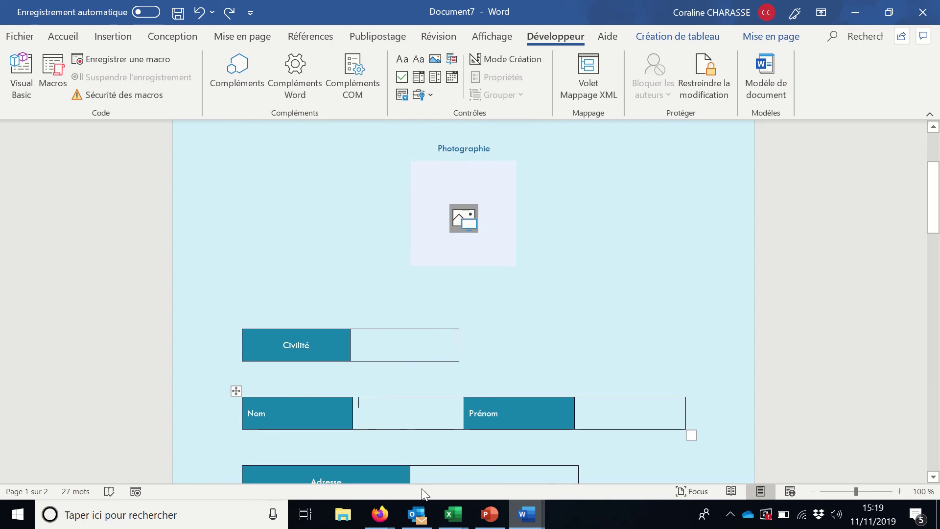
- Insert a rich text content control in the empty cell beside Nom
scroll(556, 428, "down", 3)
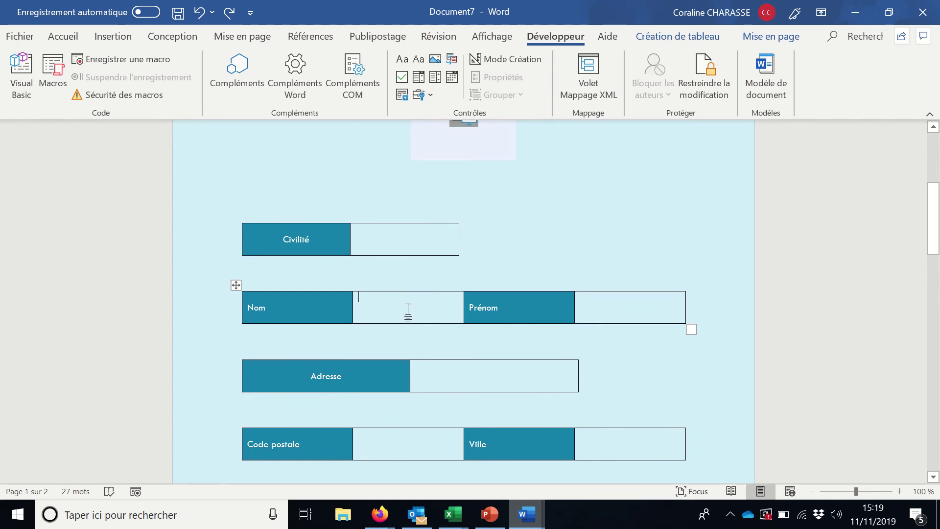
left_click(462, 372)
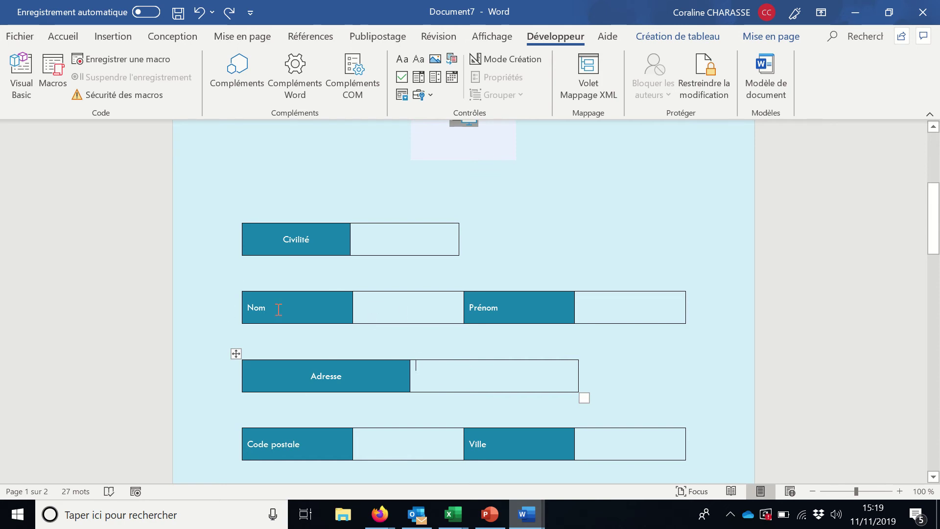
left_click(335, 310)
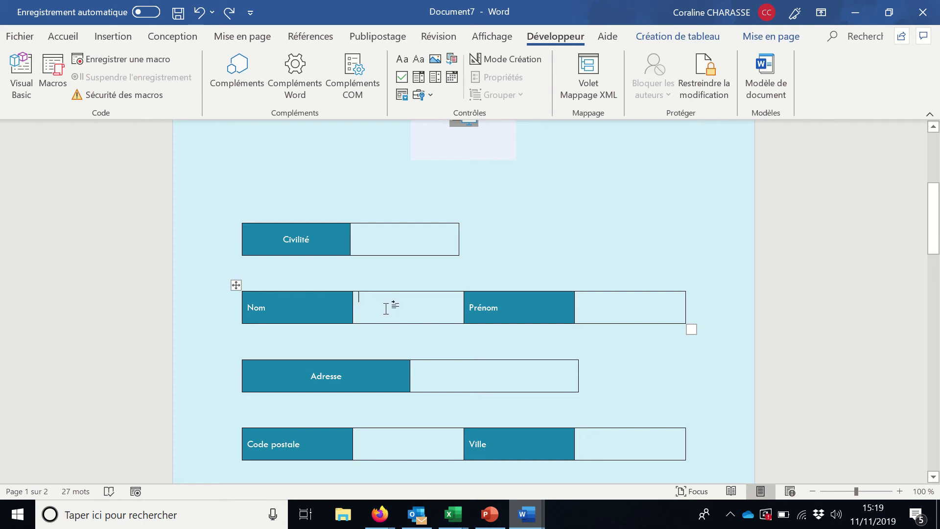
left_click(385, 309)
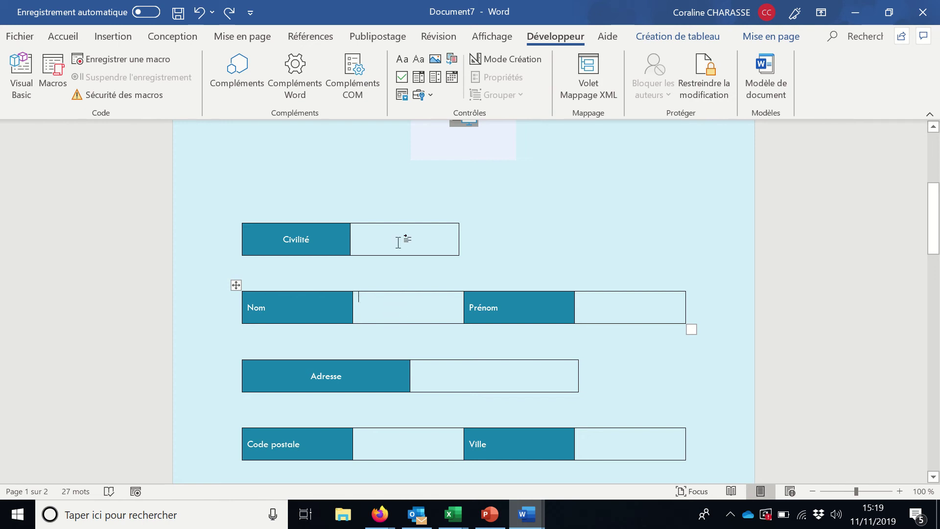
left_click(401, 60)
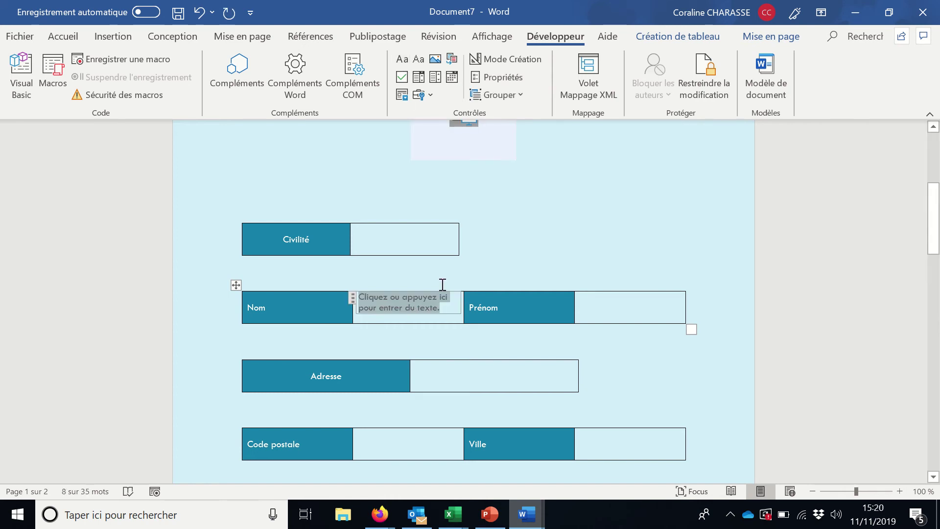
- Title the Nom cell's content control NOM and prevent the control from being deleted
left_click(511, 78)
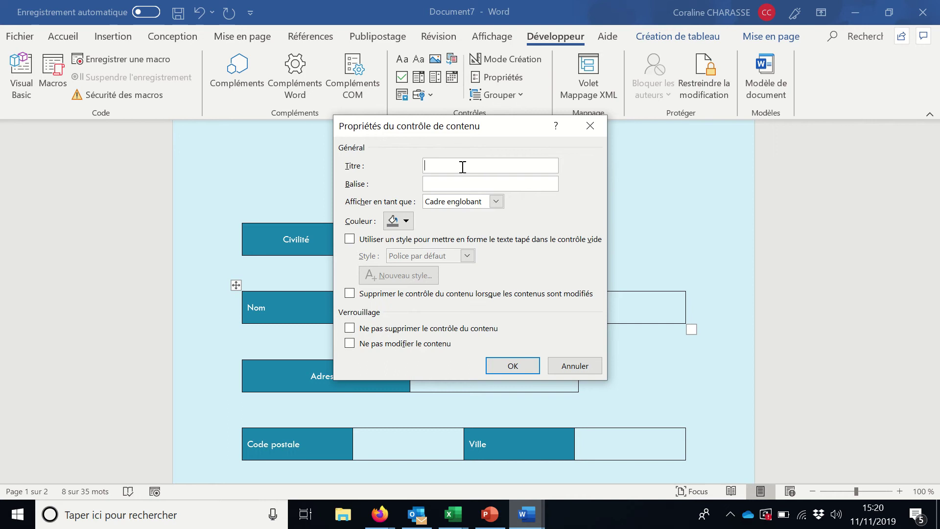
type("NOM")
left_click(350, 328)
left_click(394, 329)
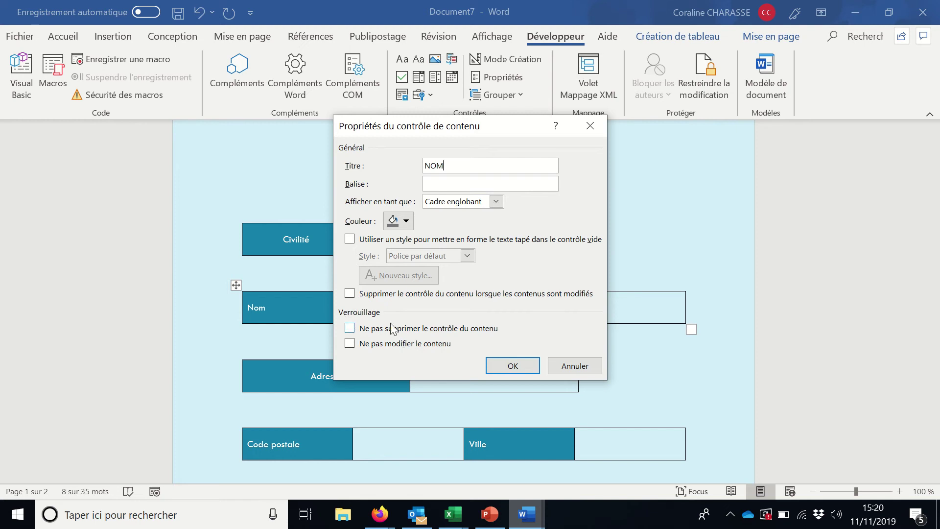
left_click(349, 328)
left_click(515, 366)
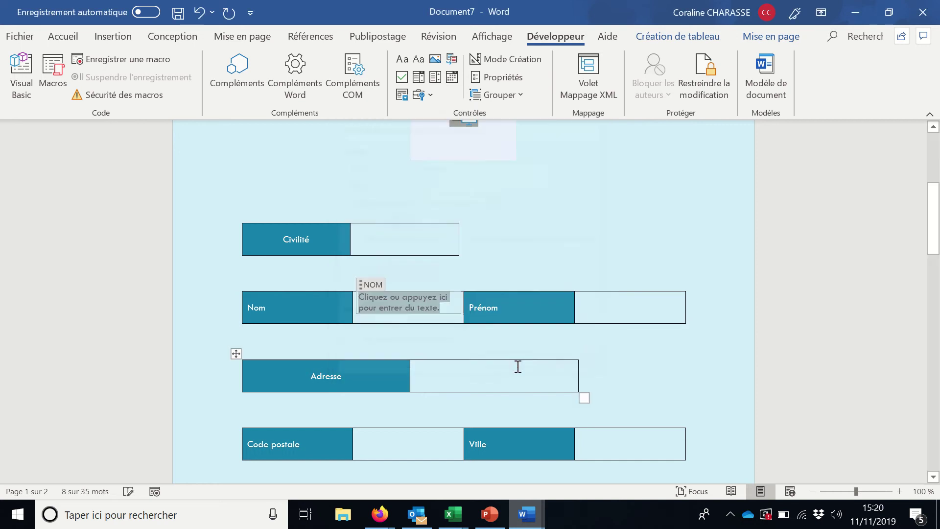
- Insert a rich text content control in the empty cell beside Prénom and title it PRENOM
left_click(602, 304)
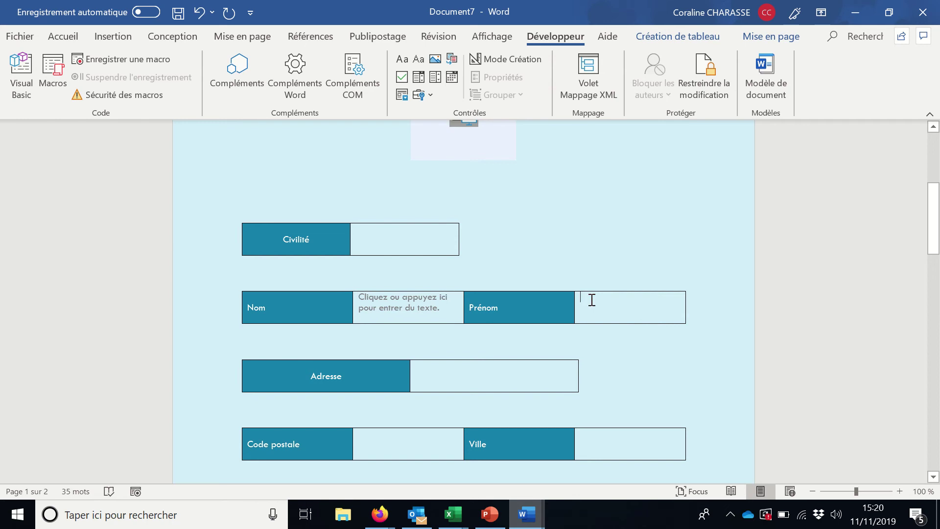
left_click(401, 56)
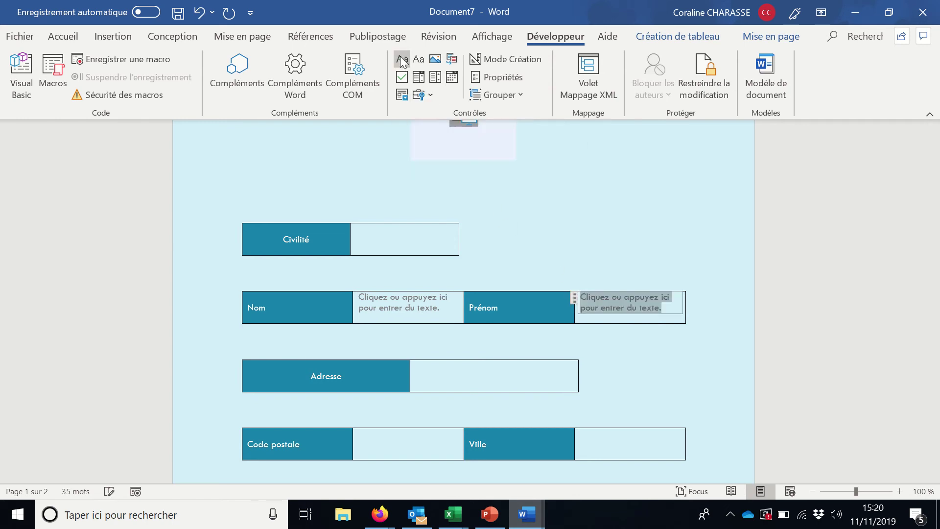
left_click(501, 77)
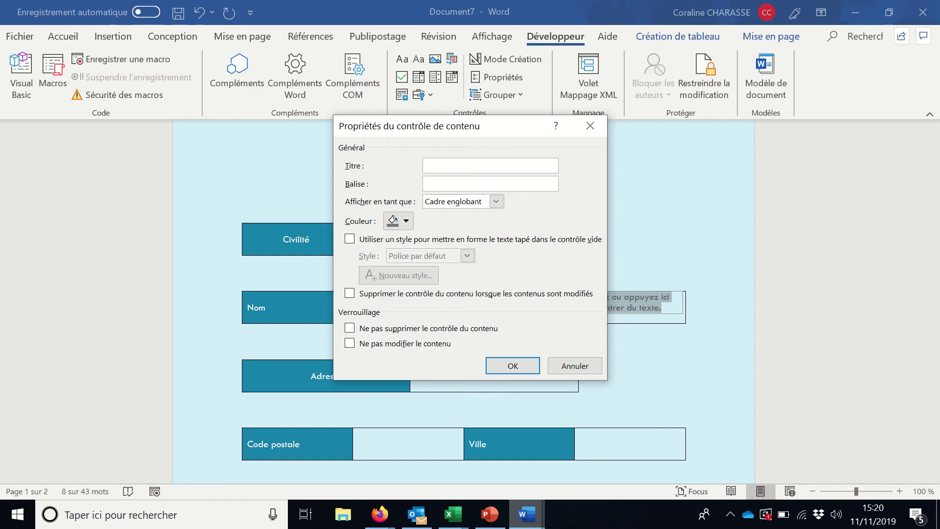
type("PRENOM")
left_click(406, 222)
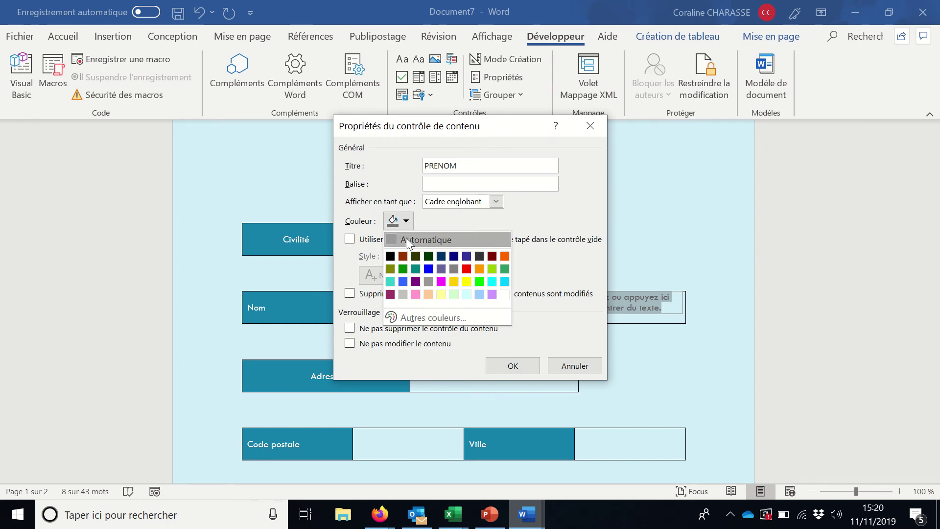
left_click(406, 238)
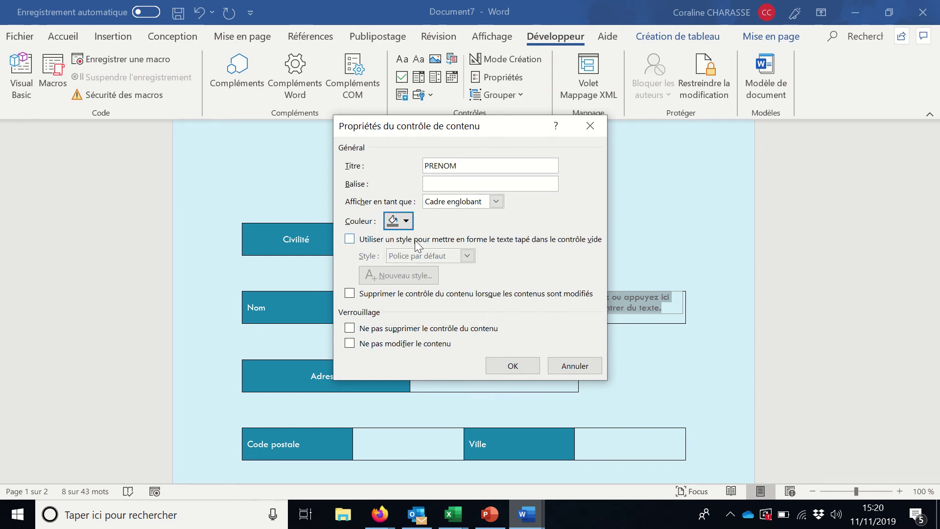
left_click(354, 239)
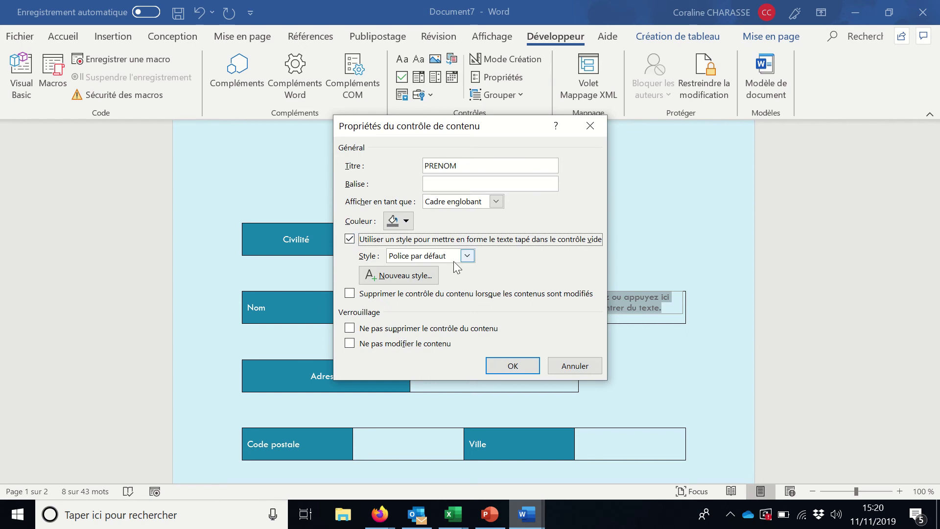
left_click(467, 255)
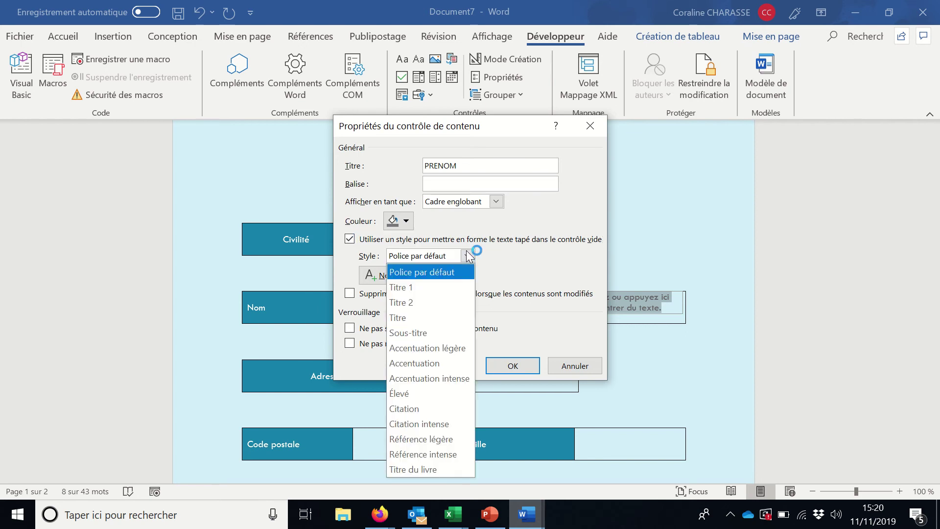
left_click(467, 255)
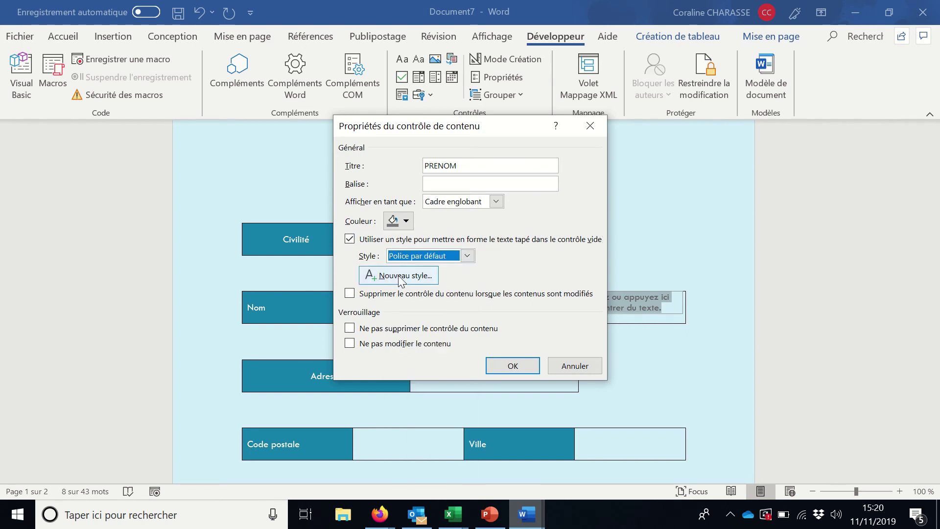
left_click(350, 239)
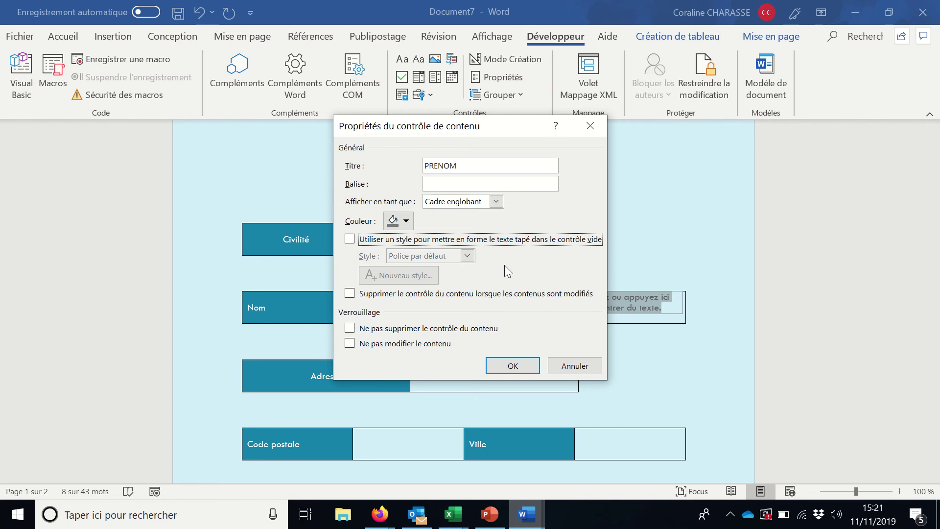
- Prevent the PRENOM content control from being deleted and apply its properties
left_click(487, 161)
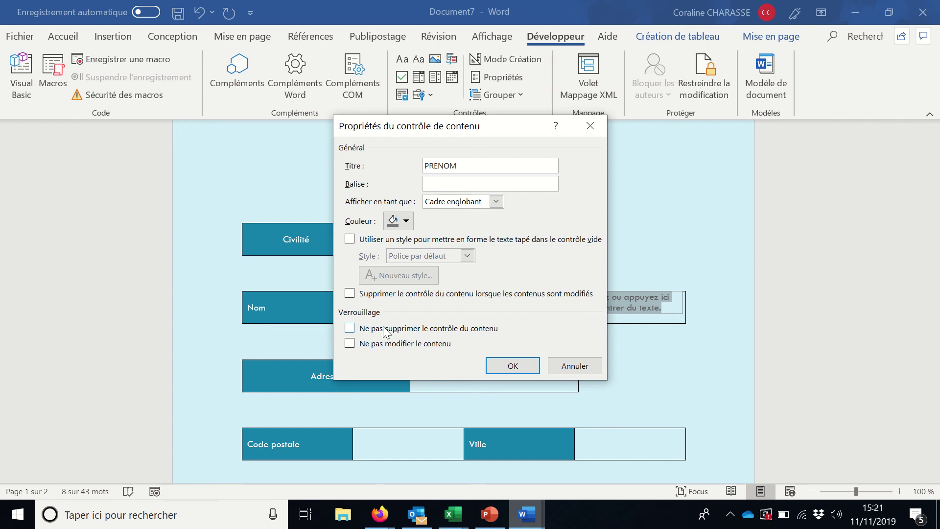
left_click(349, 328)
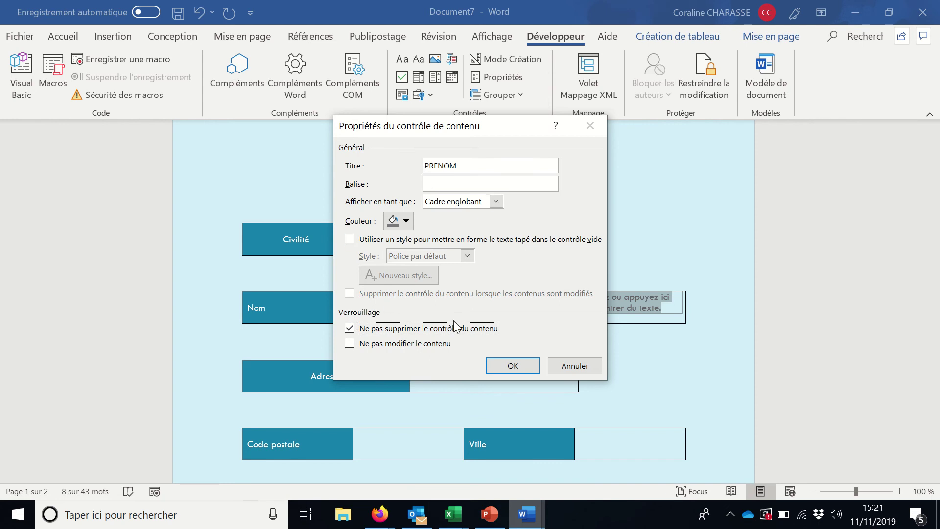
left_click(494, 364)
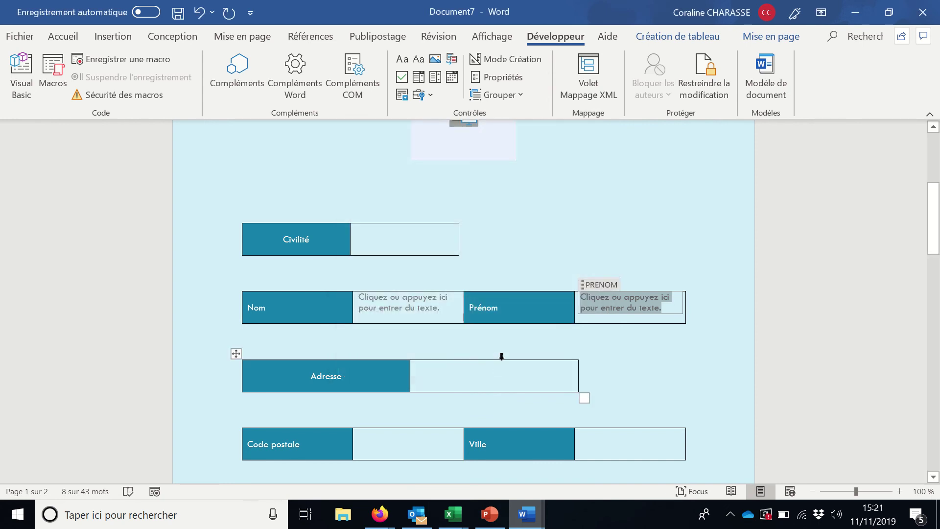
- Insert a plain text content control in the empty cell beside Adresse and title it ADRESSE
left_click(428, 372)
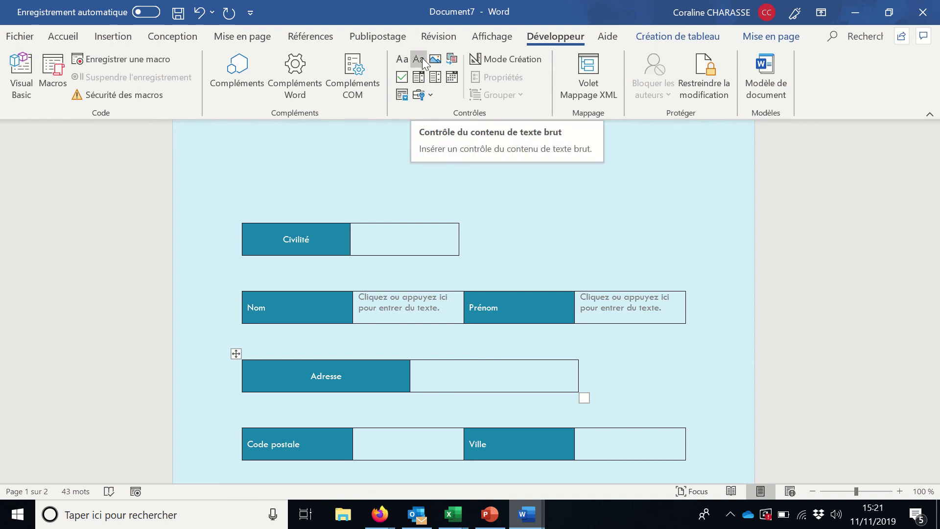
left_click(419, 59)
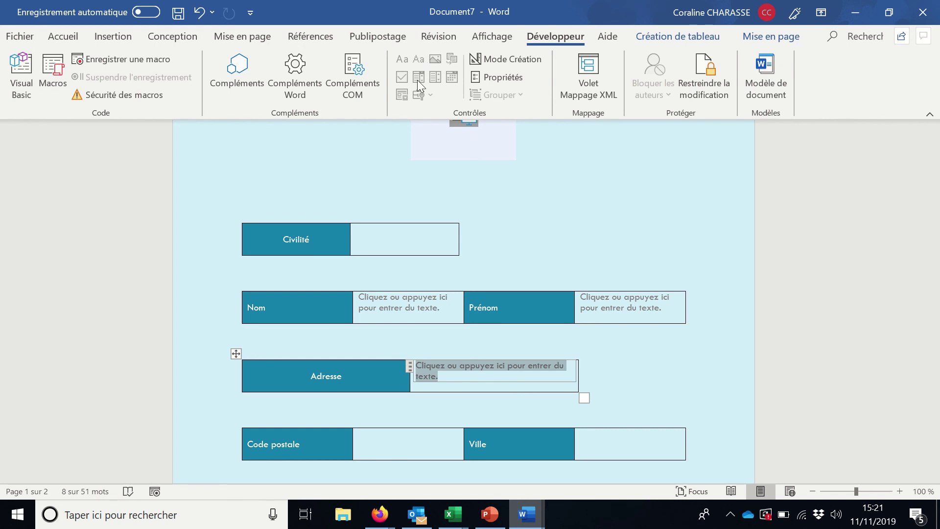
left_click(490, 78)
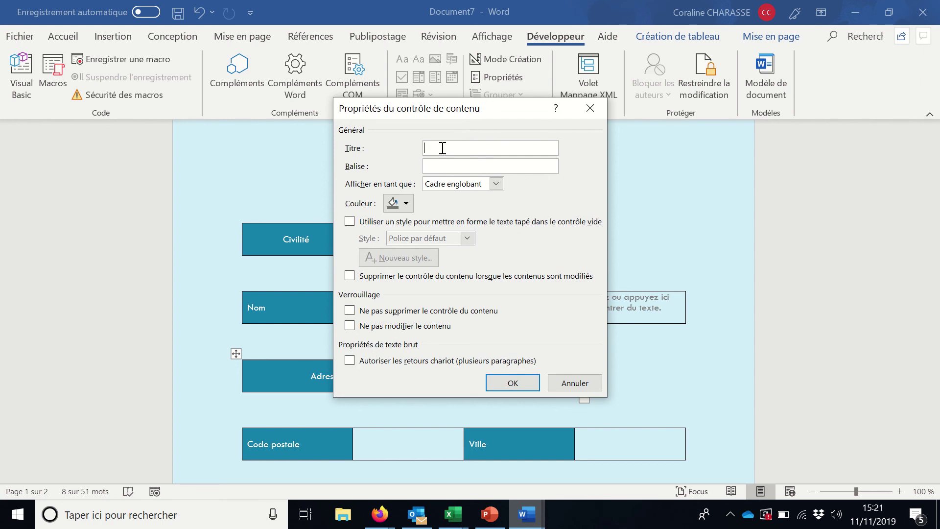
type("ADRESSE")
- Prevent the ADRESSE control from being deleted and allow carriage returns for multiple paragraphs
left_click(352, 311)
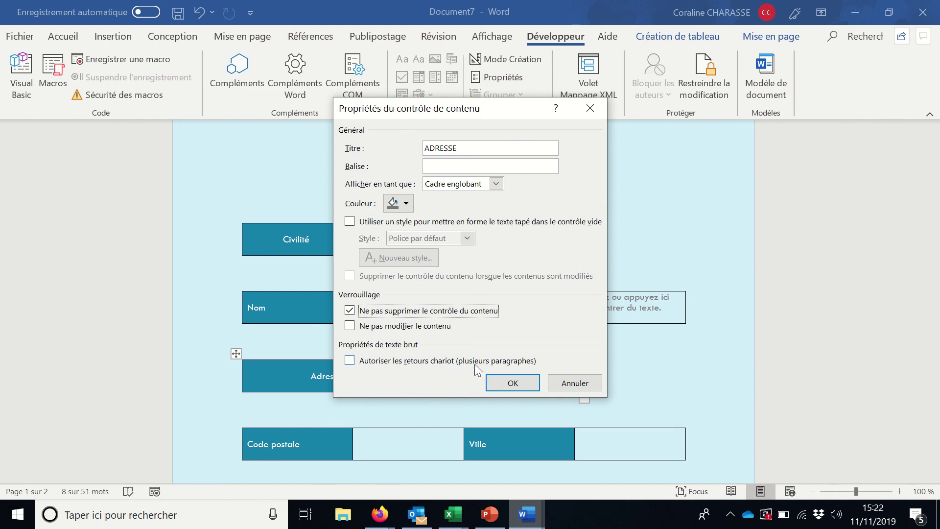
left_click(350, 361)
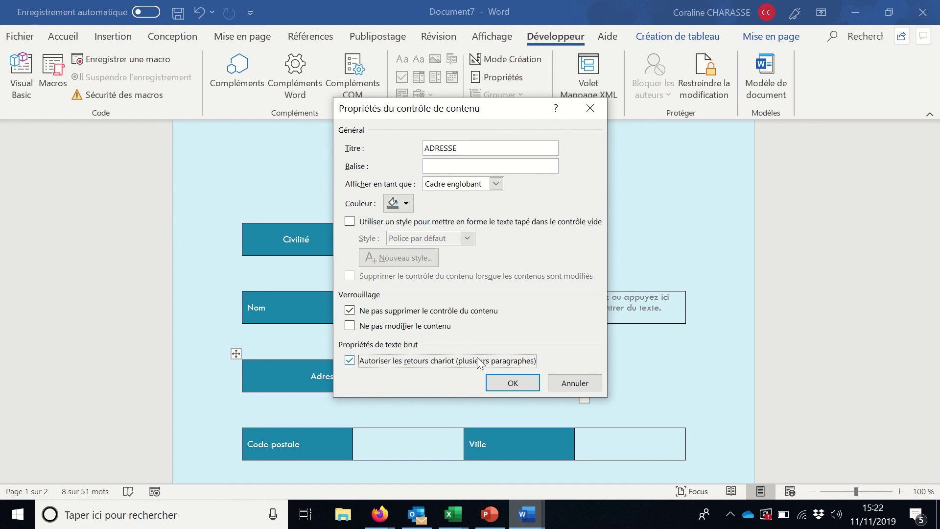
left_click(532, 385)
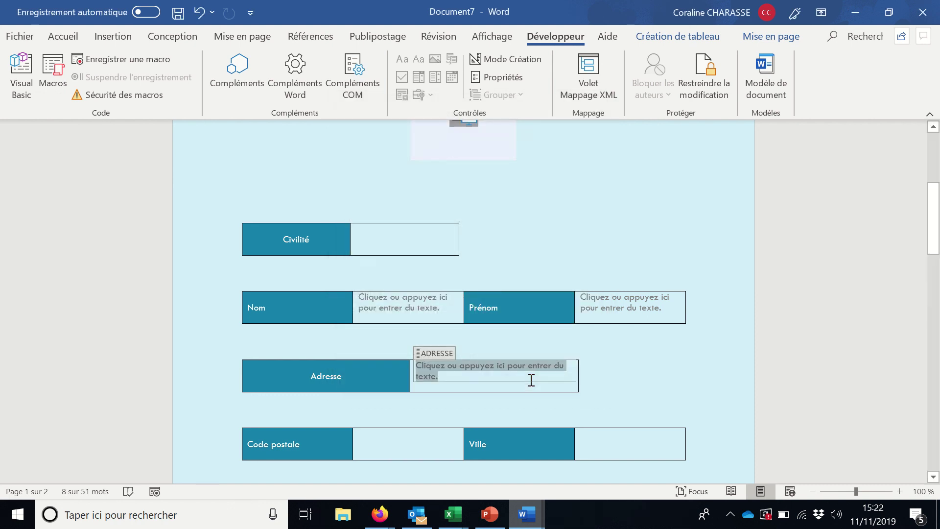
- Look over the form's remaining fields, from Code postale down to the second page
scroll(522, 380, "down", 1)
scroll(436, 387, "down", 1)
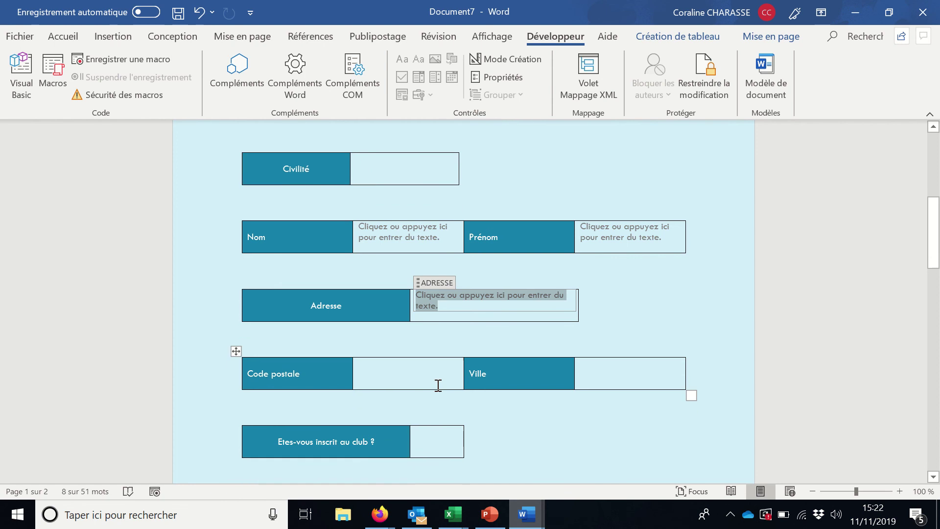
scroll(437, 385, "up", 1)
scroll(438, 386, "up", 2)
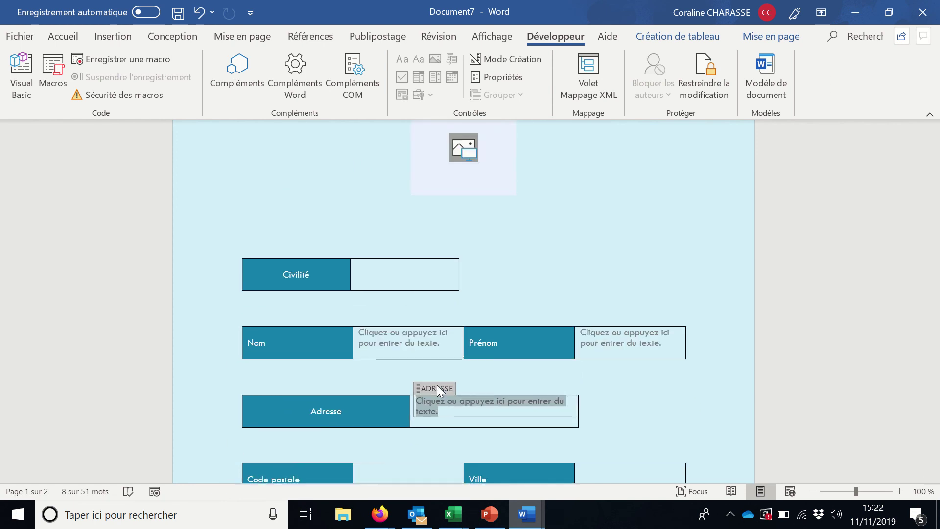
scroll(385, 397, "down", 8)
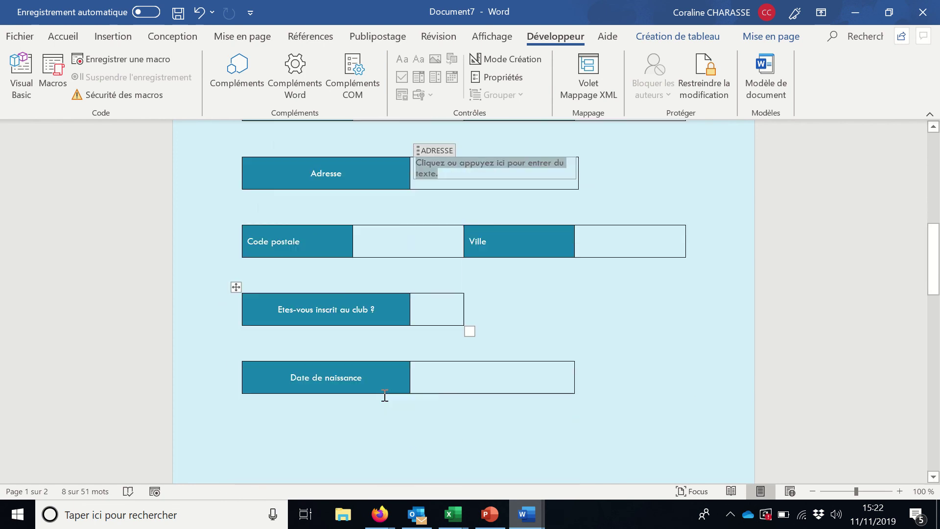
scroll(531, 381, "down", 4)
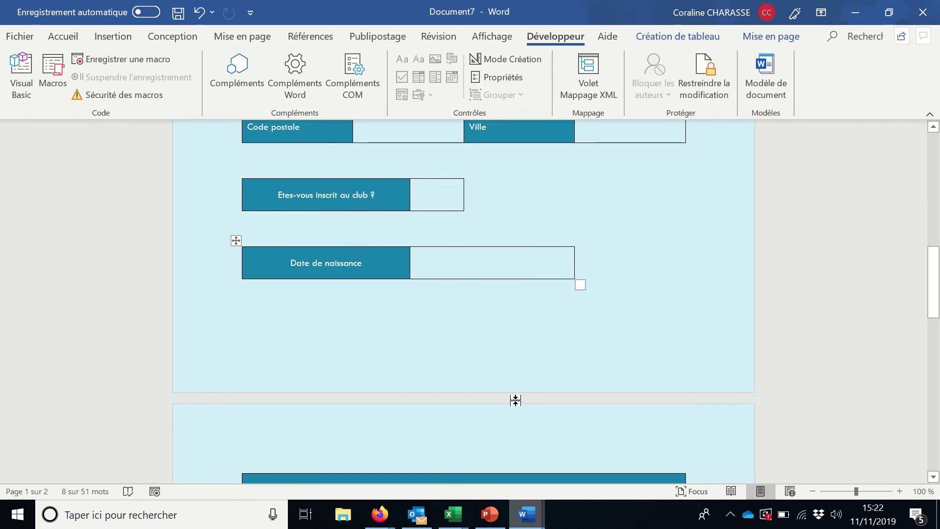
scroll(497, 415, "down", 6)
scroll(485, 386, "up", 6)
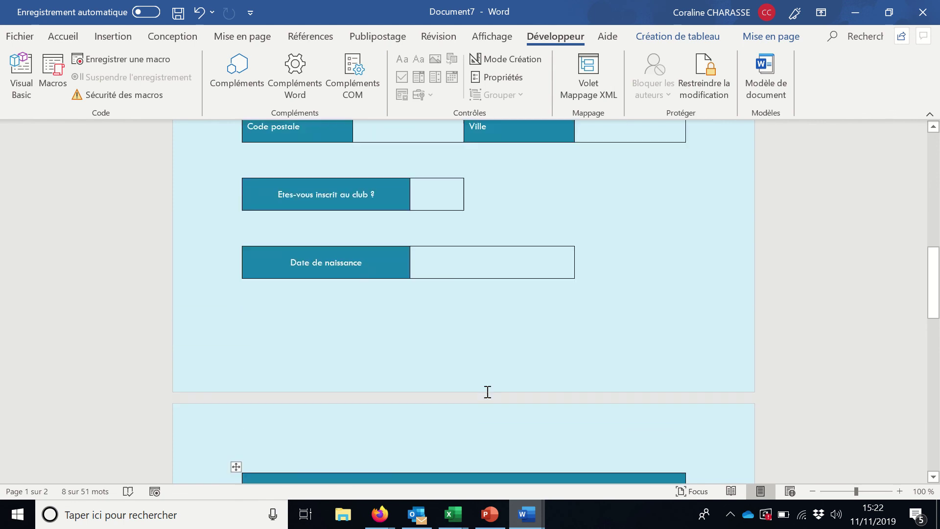
scroll(488, 392, "up", 8)
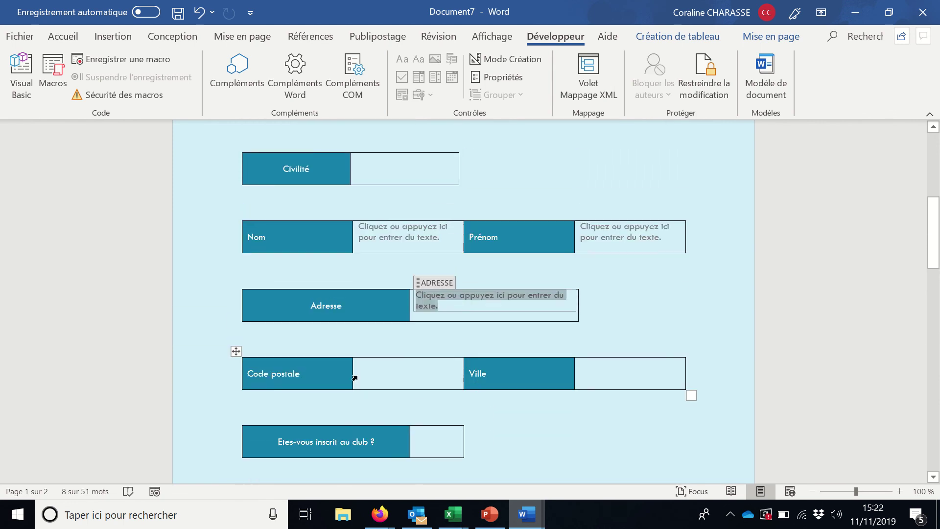
- Insert a plain text content control in the empty cell beside Code postale, titled CODE POSTAL and protected from deletion
left_click(388, 371)
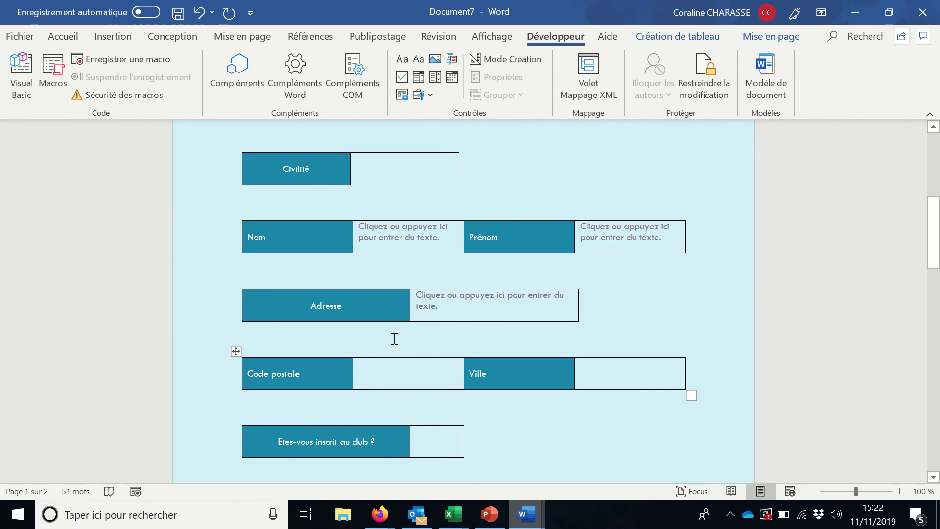
left_click(420, 58)
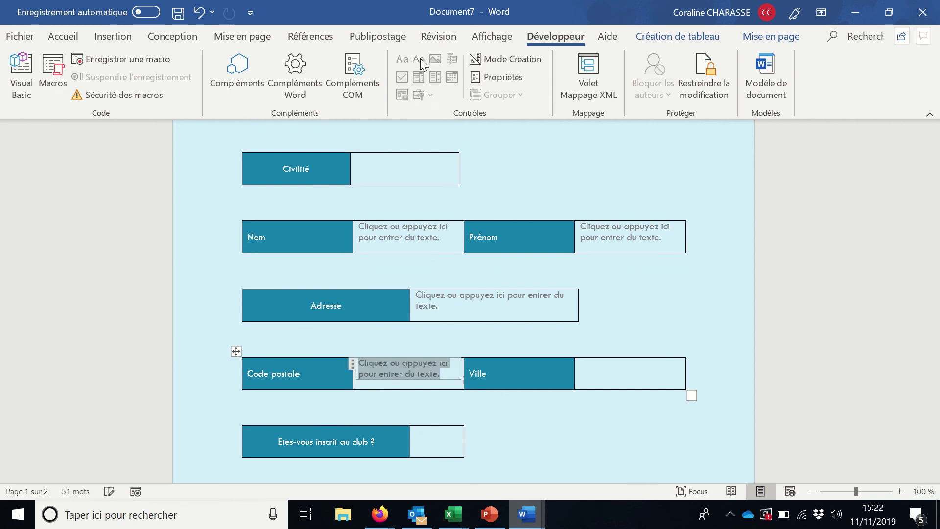
left_click(502, 78)
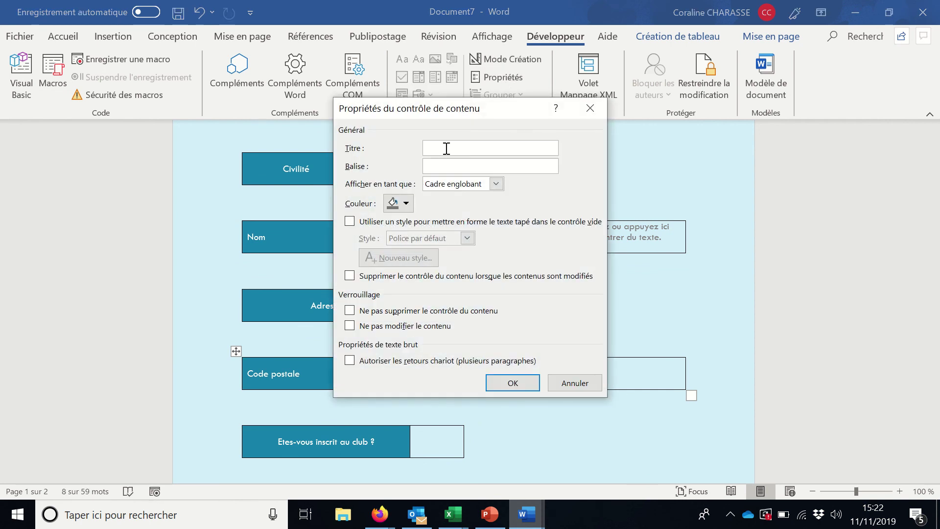
type("CODE POSTAL")
left_click(351, 310)
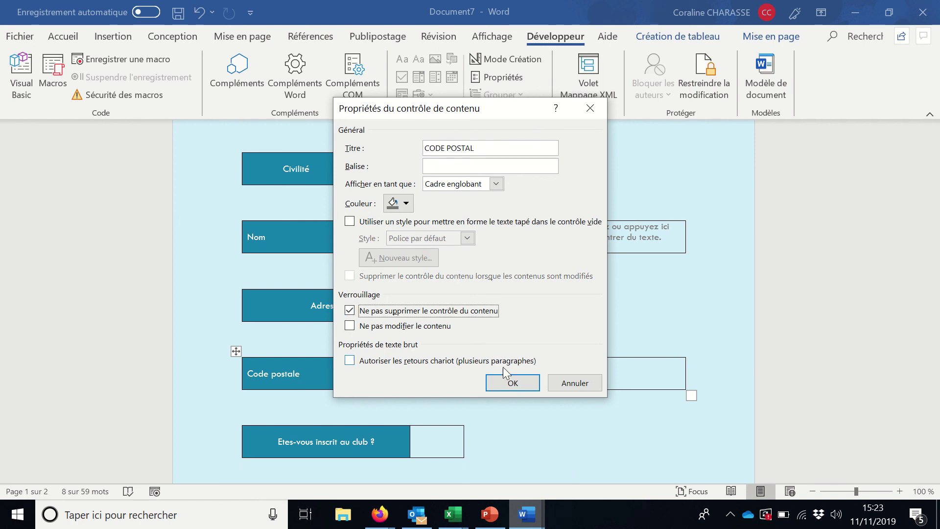
left_click(528, 384)
- Insert a plain text content control in the empty cell beside Ville, titled VILLE and protected from deletion
left_click(607, 368)
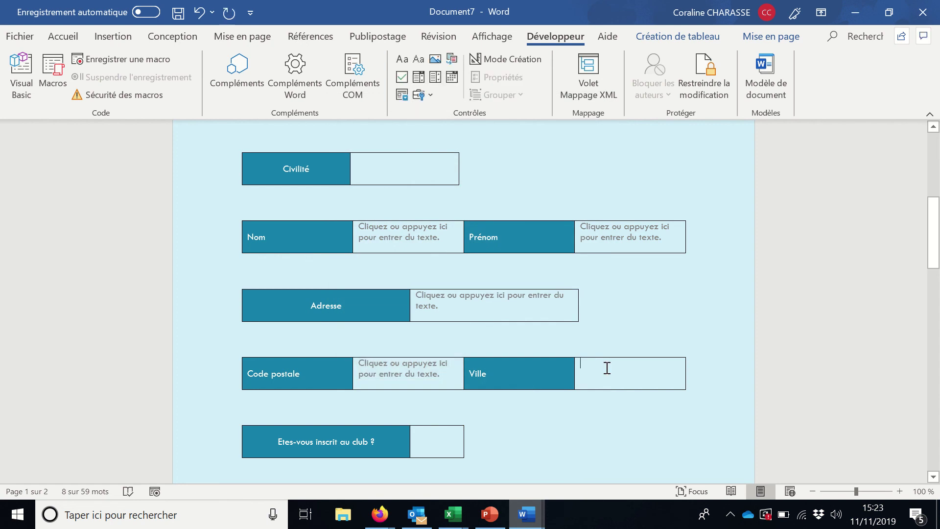
left_click(418, 61)
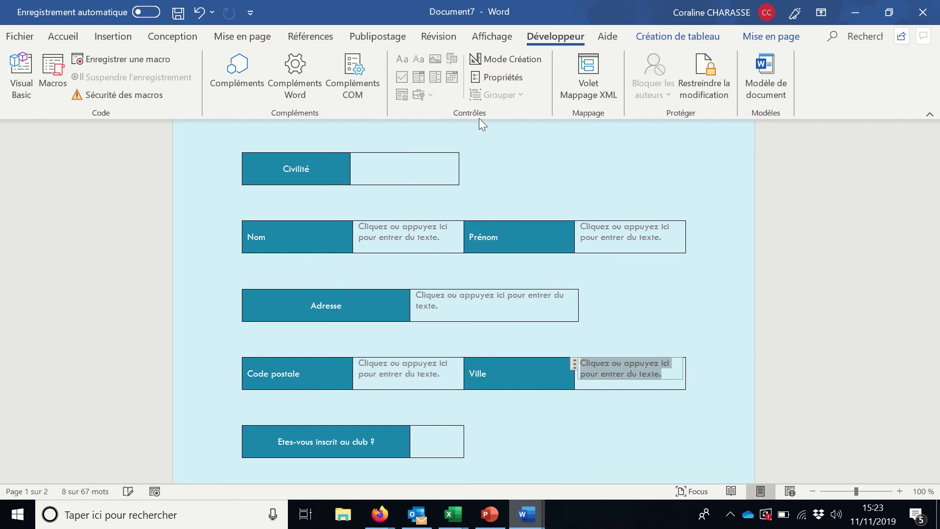
left_click(492, 78)
left_click(472, 150)
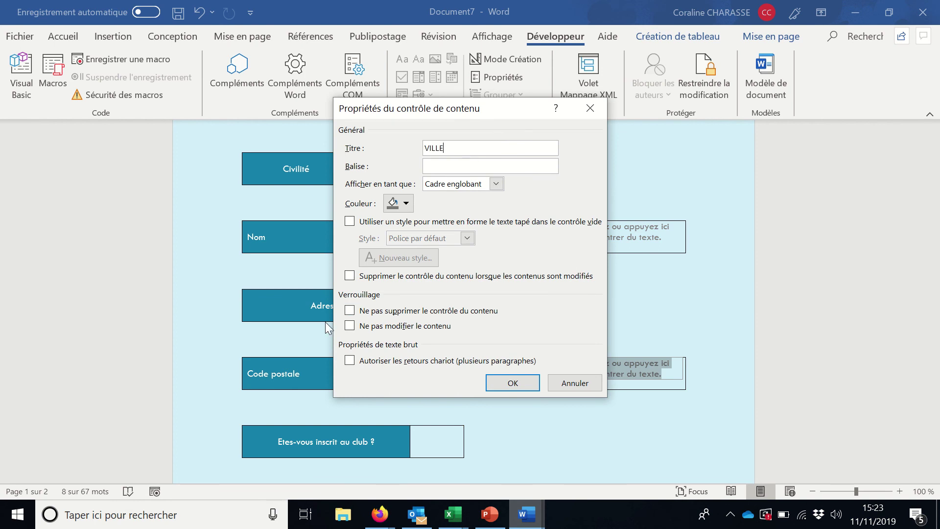
left_click(350, 310)
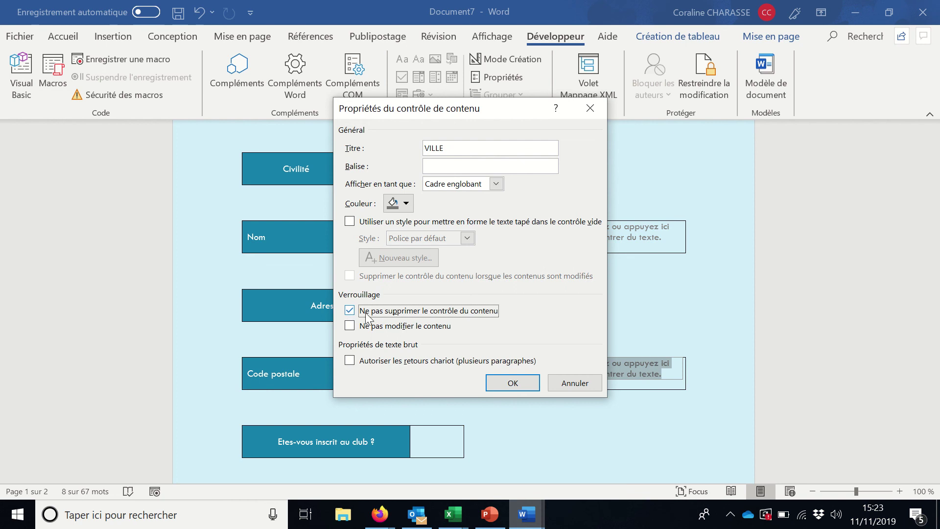
left_click(518, 389)
scroll(519, 453, "down", 5)
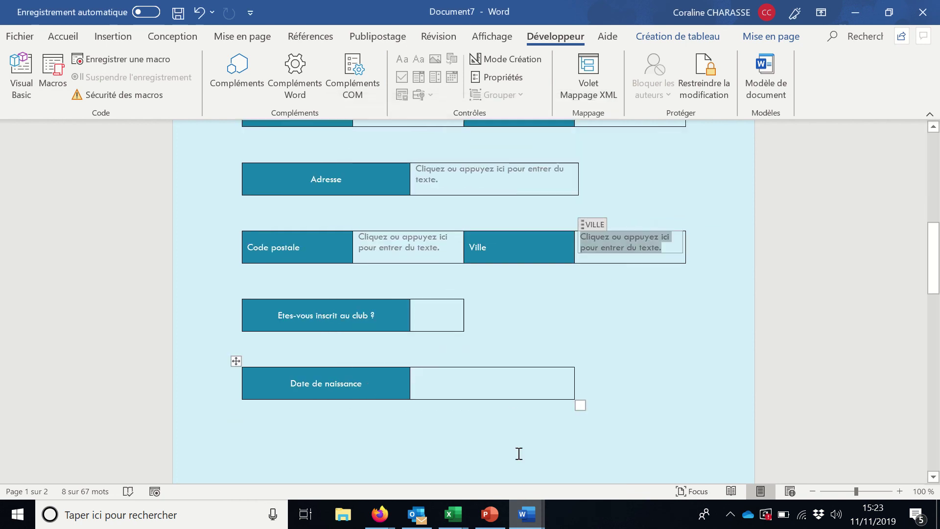